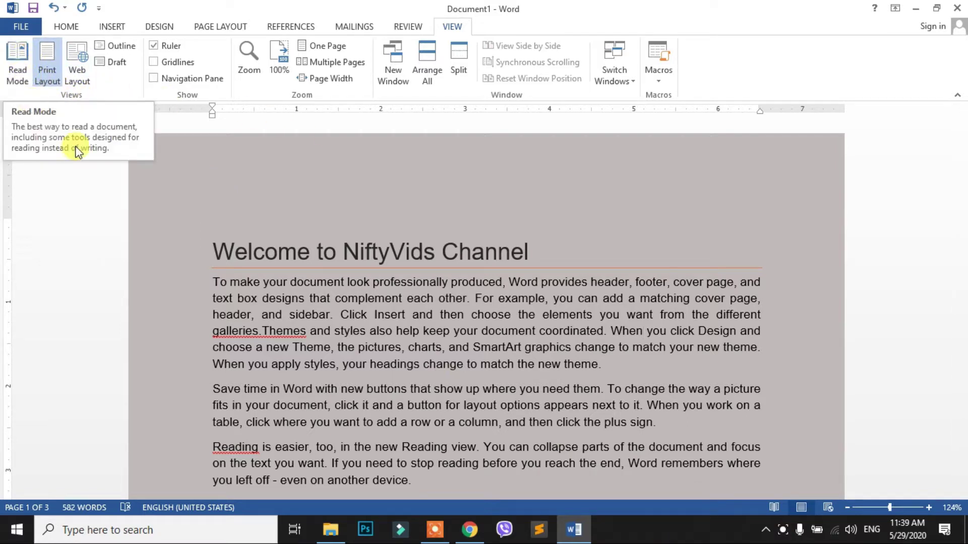
Page through the document in Read Mode, then return to Print Layout at the MS Word section.
scroll(479, 300, "down", 4)
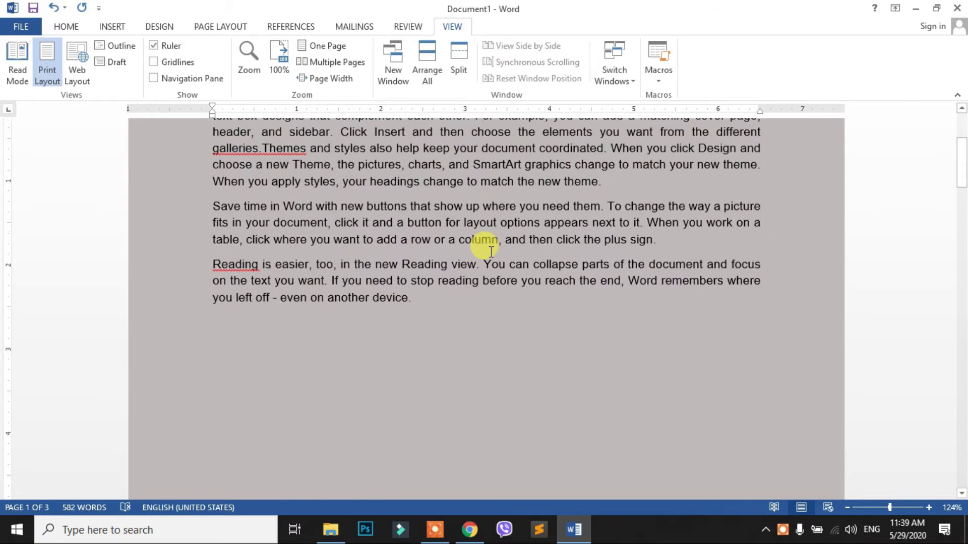
scroll(325, 371, "up", 4)
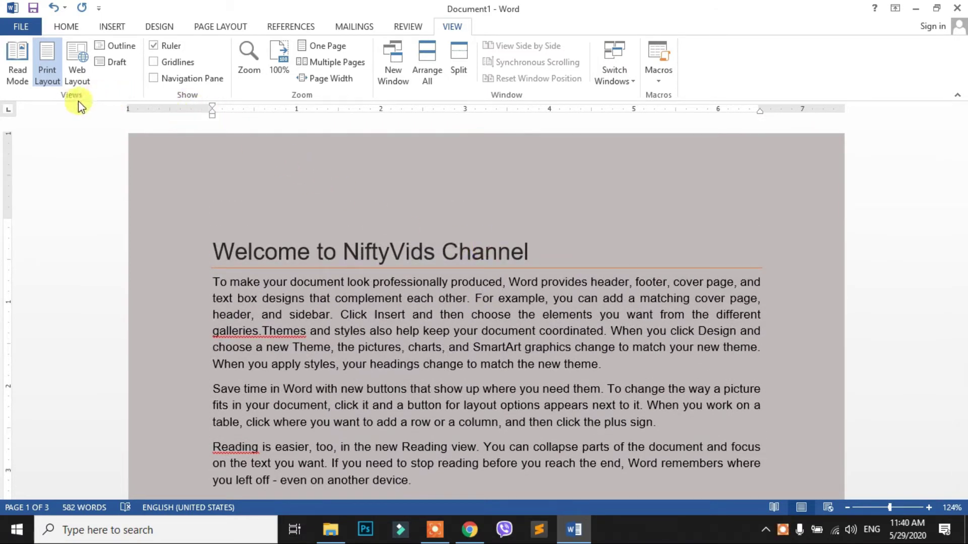
left_click(10, 54)
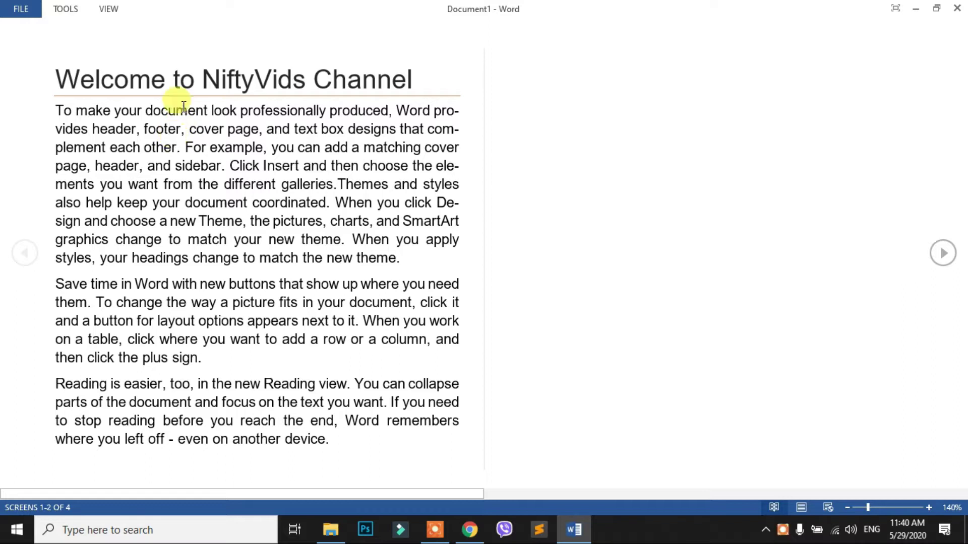
left_click(943, 254)
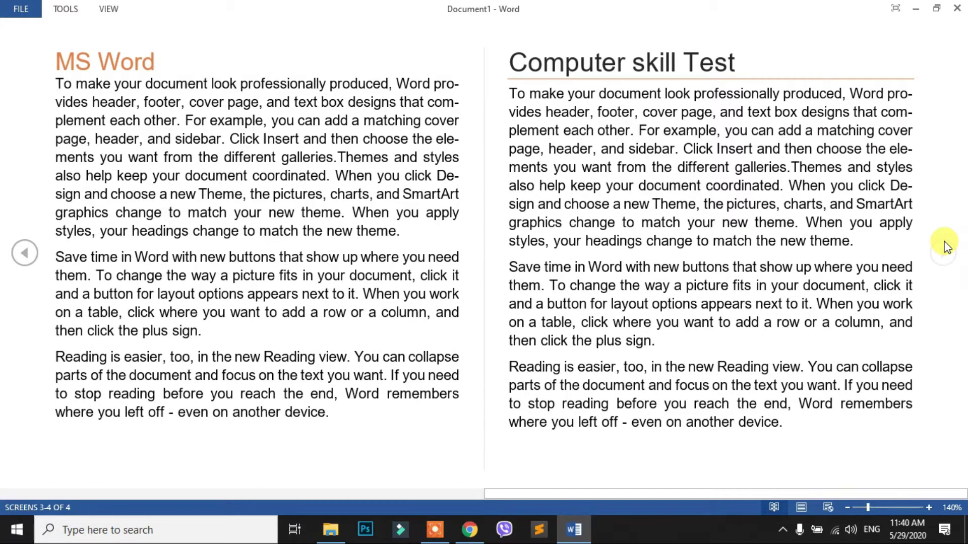
key("Escape")
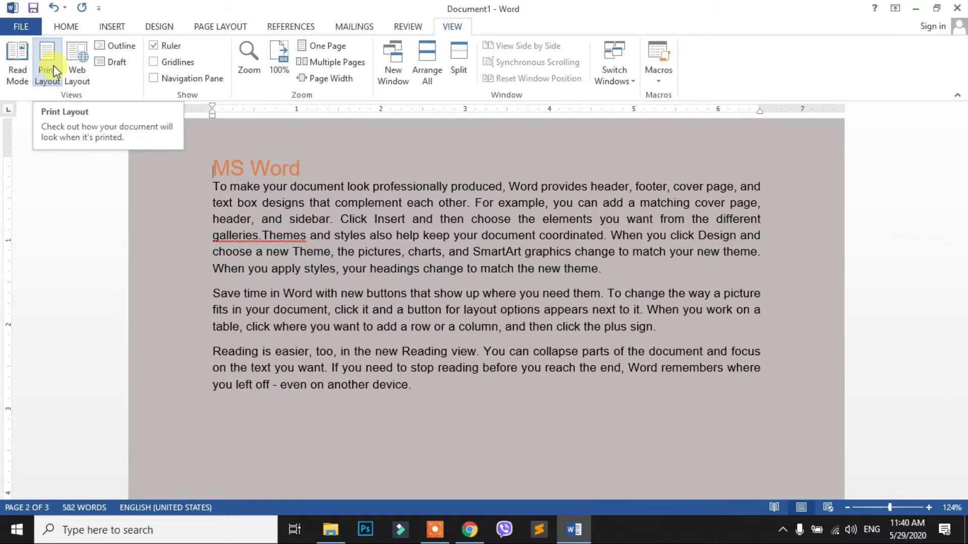
Scroll through the three pages and back up to the 'Welcome to NiftyVids Channel' heading.
left_click(481, 272)
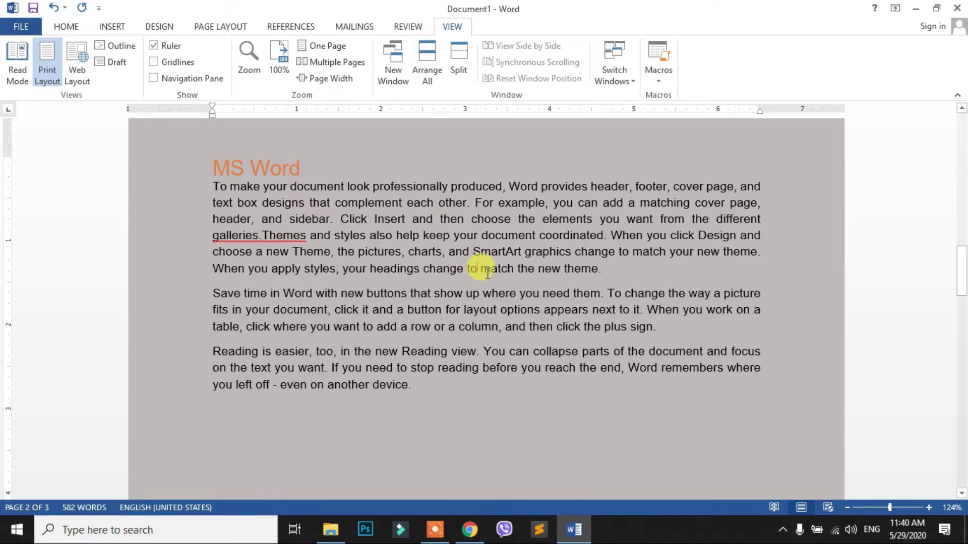
scroll(487, 272, "up", 4)
scroll(491, 262, "down", 9)
scroll(491, 260, "up", 2)
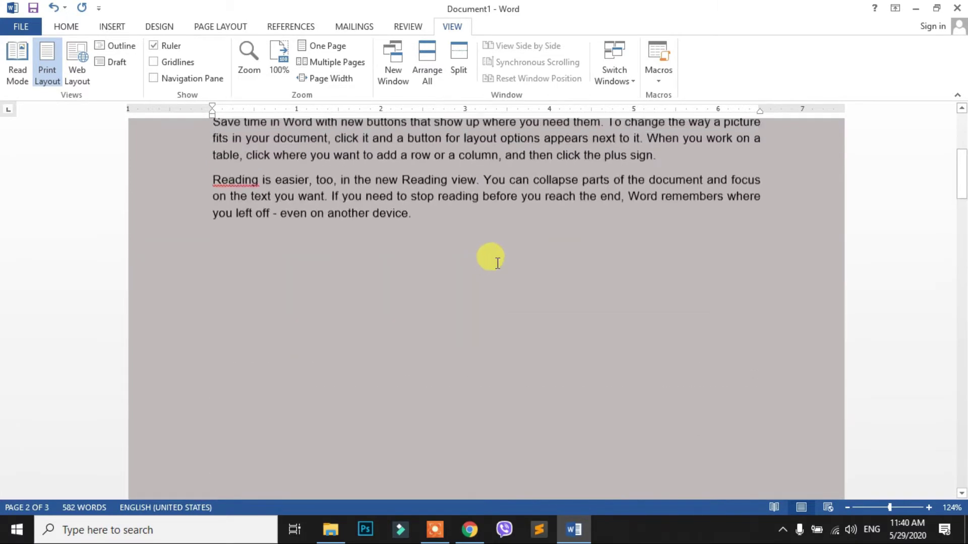
scroll(498, 262, "up", 5)
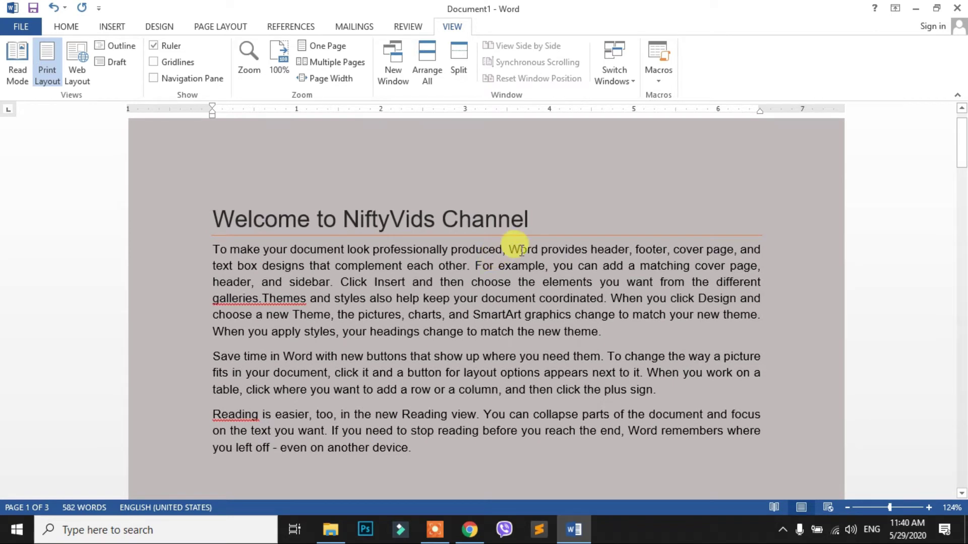
scroll(492, 255, "up", 1)
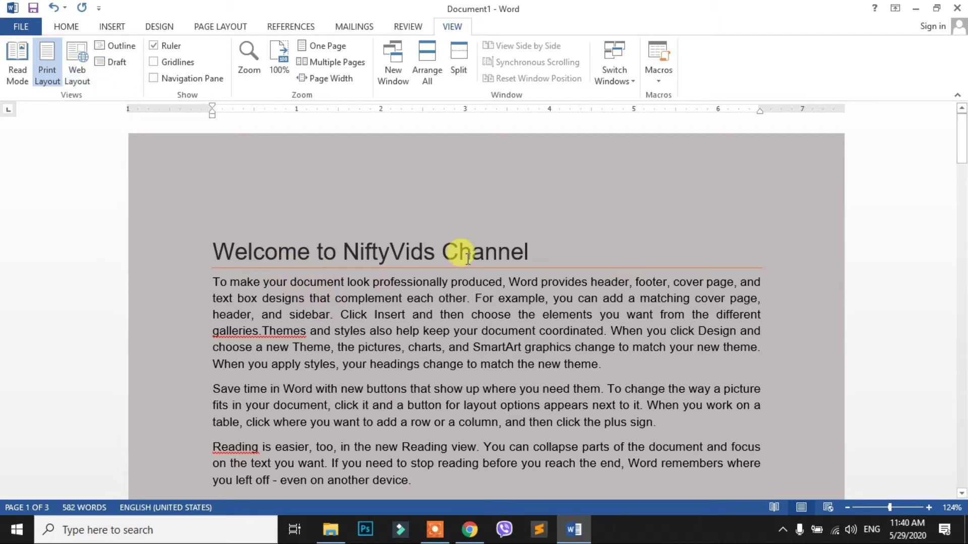
scroll(459, 252, "down", 10)
scroll(469, 252, "down", 6)
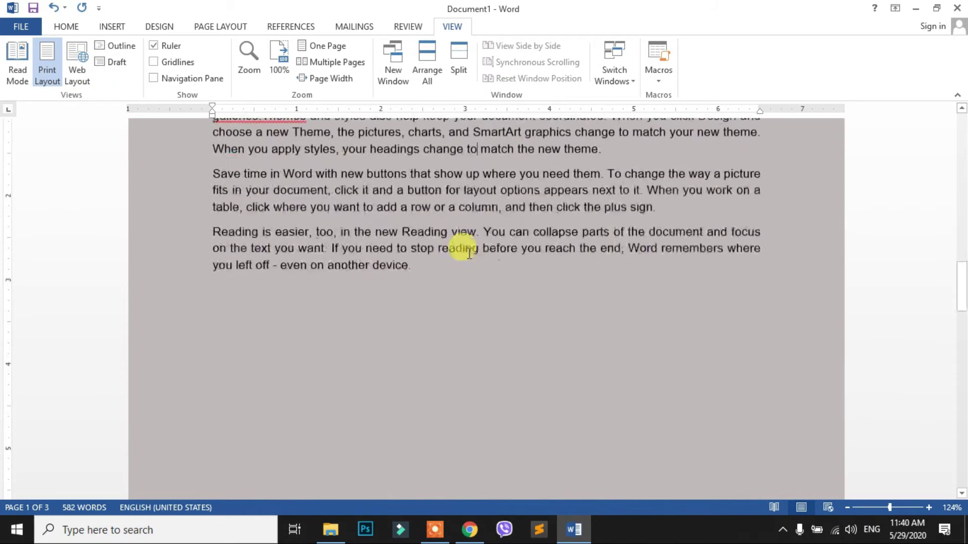
scroll(469, 253, "up", 8)
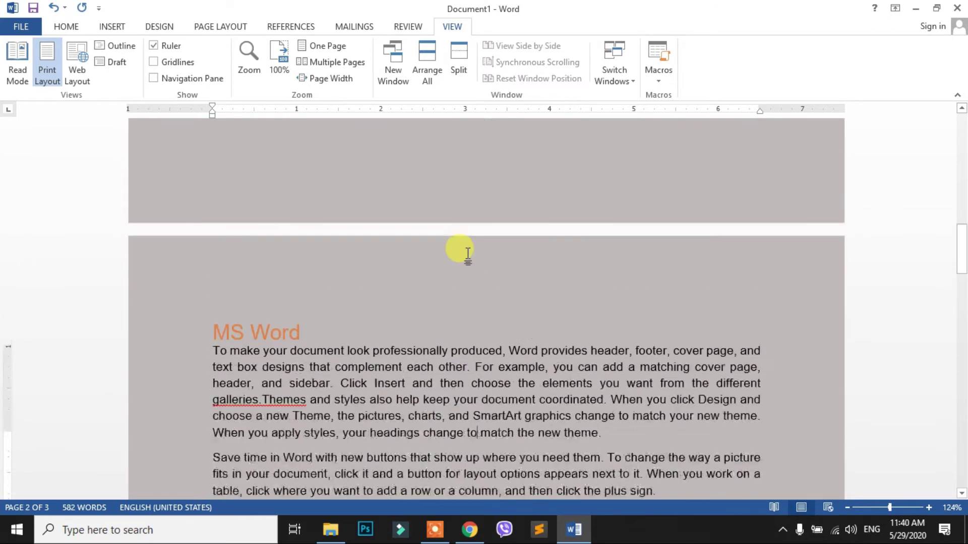
scroll(468, 254, "up", 12)
scroll(468, 253, "up", 3)
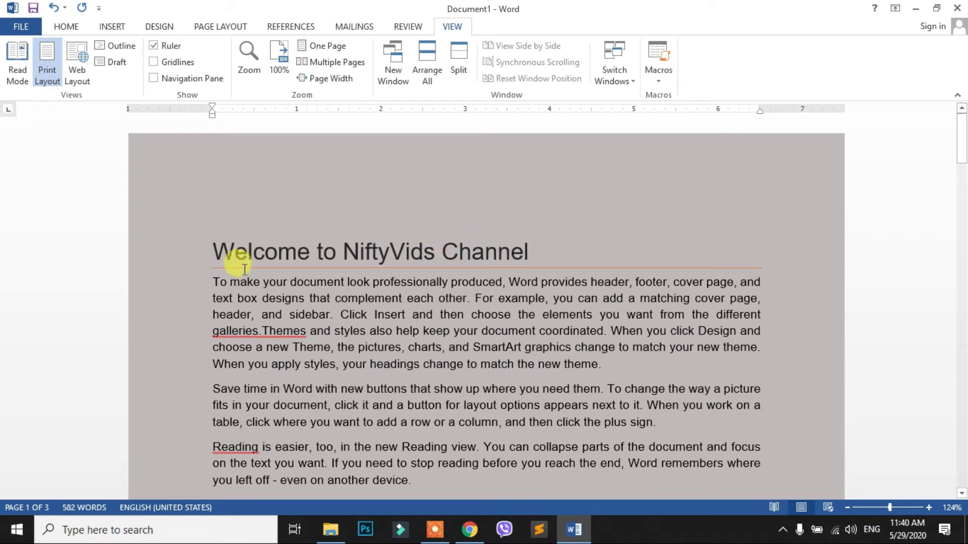
Show the MS Word and Computer skill Test sections in Web Layout, then switch to Outline view.
left_click(71, 58)
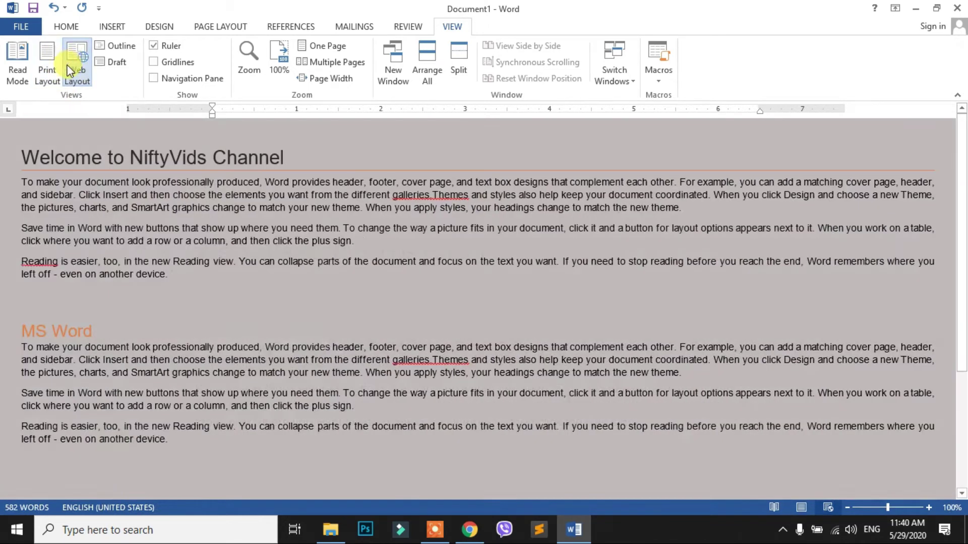
scroll(417, 226, "down", 5)
scroll(411, 223, "up", 5)
scroll(424, 349, "down", 5)
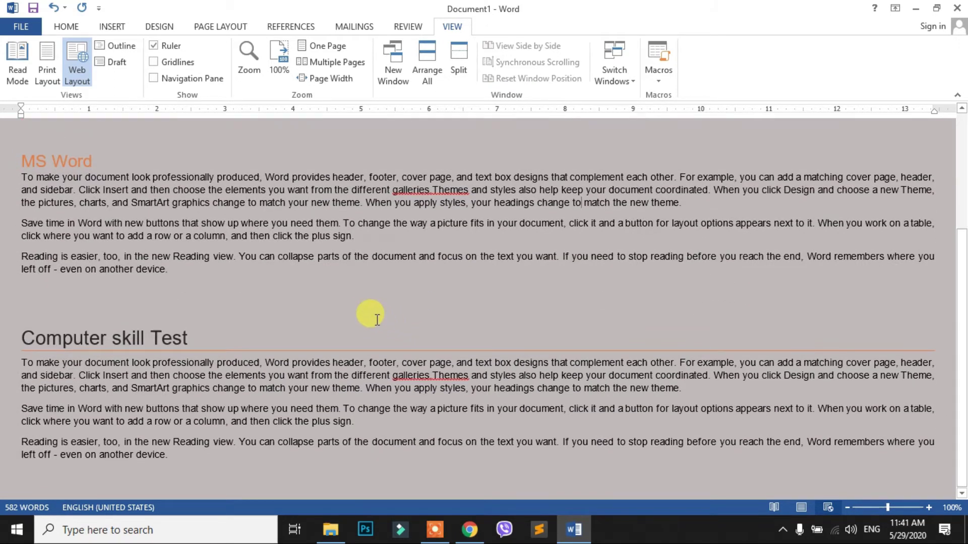
left_click(125, 49)
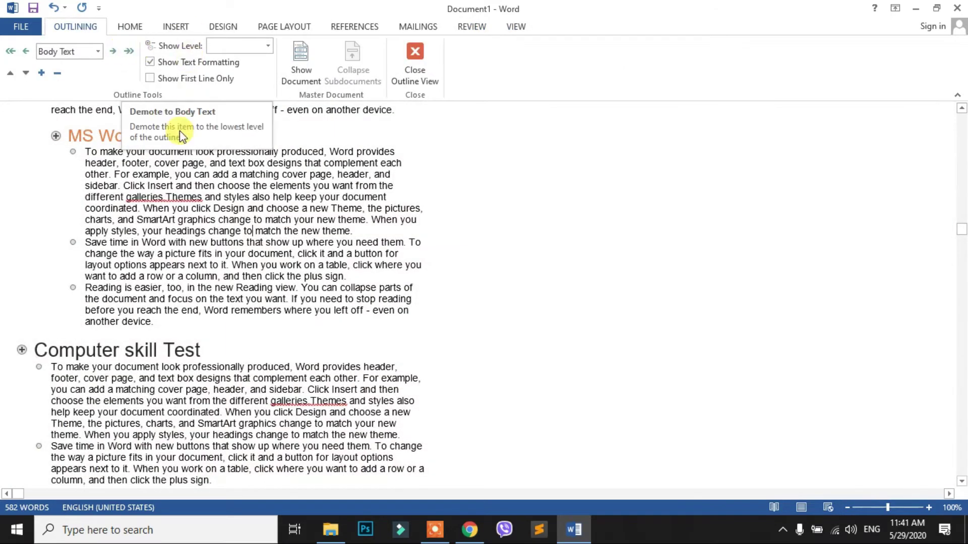
Collapse the 'Welcome to NiftyVids Channel' outline heading, then expand it again.
scroll(179, 131, "up", 5)
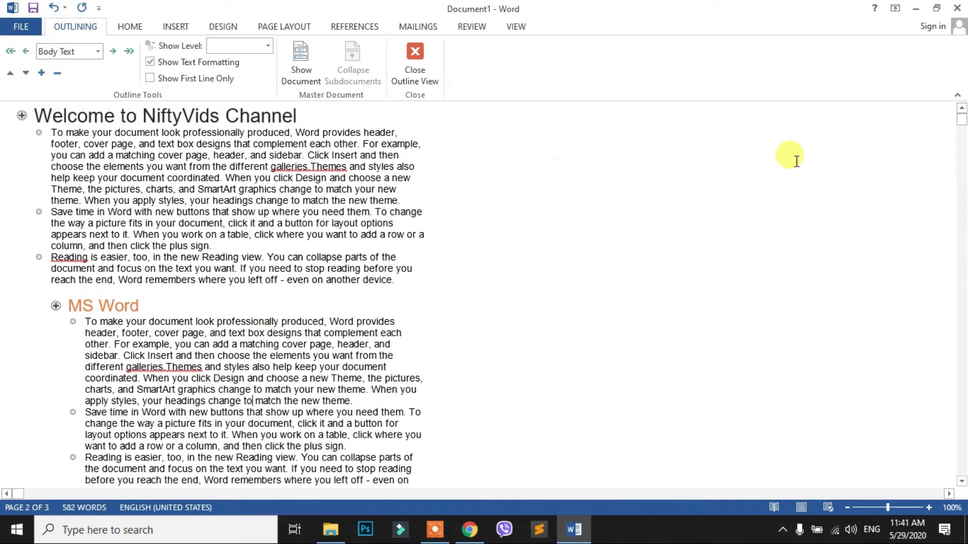
left_click(36, 116)
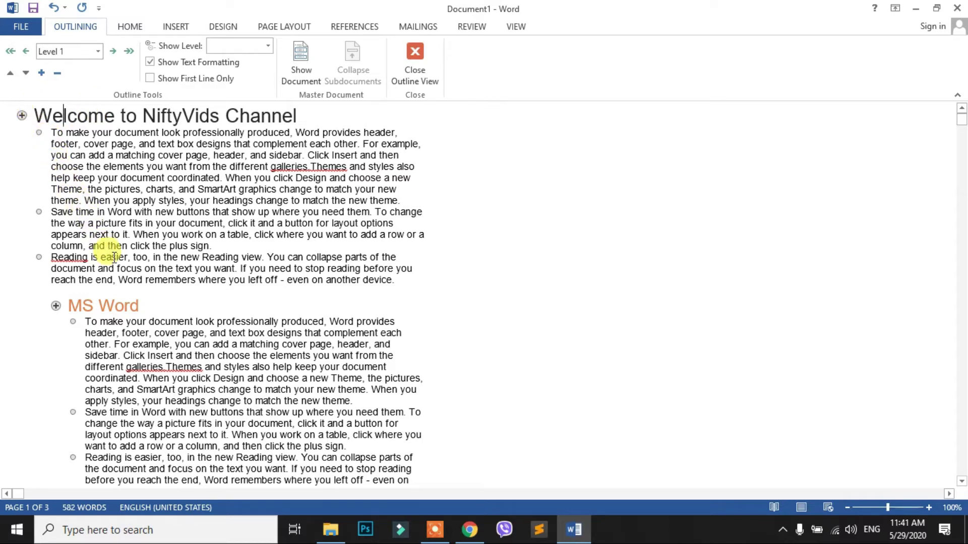
left_click(57, 72)
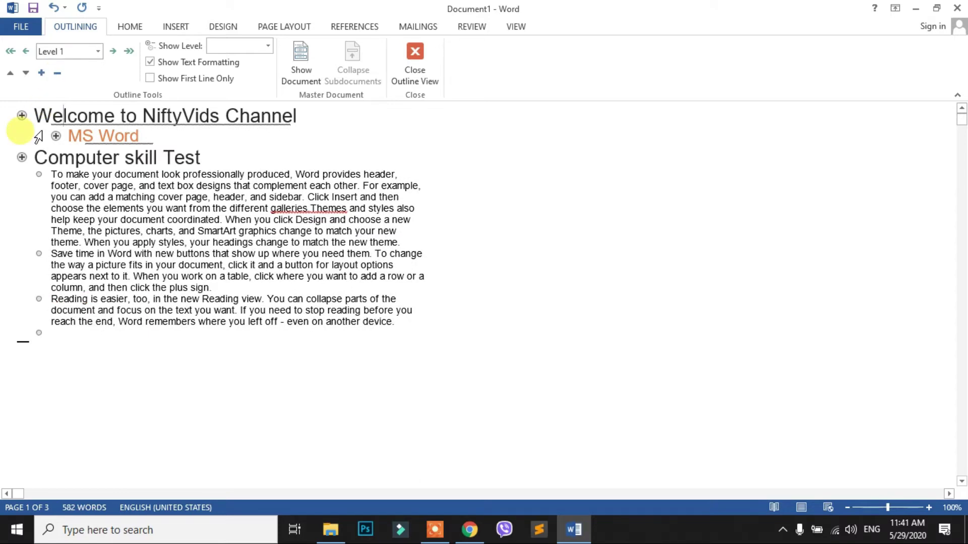
left_click(42, 73)
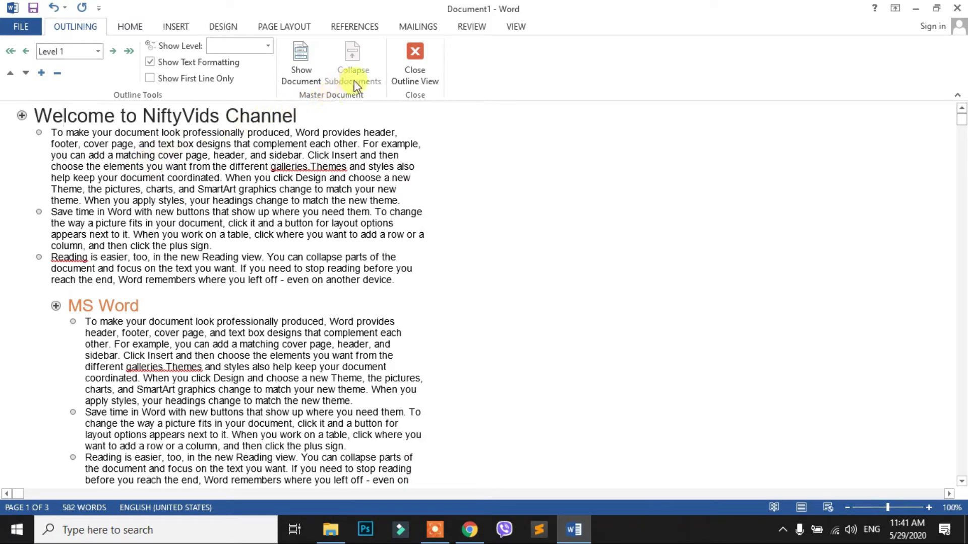
Close Outline View and scroll through the document in Draft view down to Computer skill Test.
left_click(427, 69)
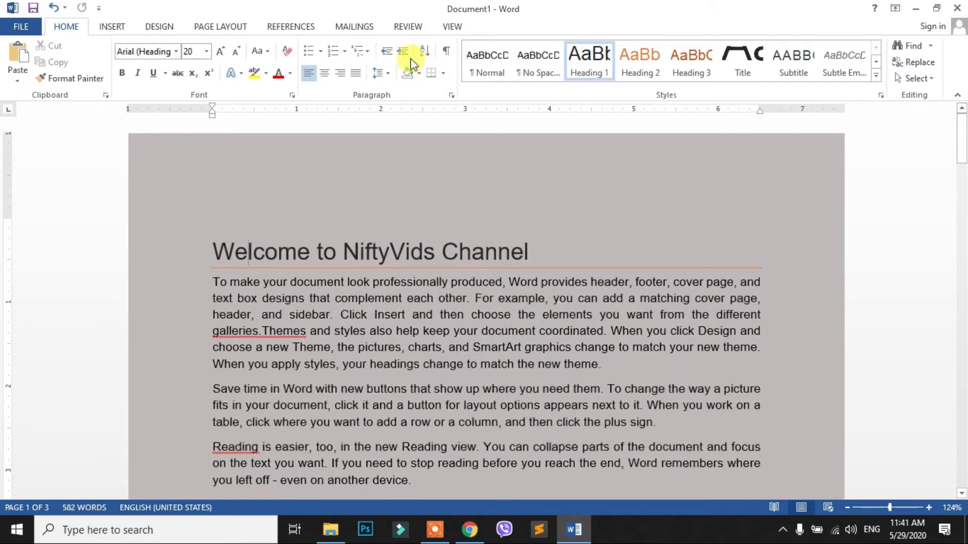
left_click(452, 26)
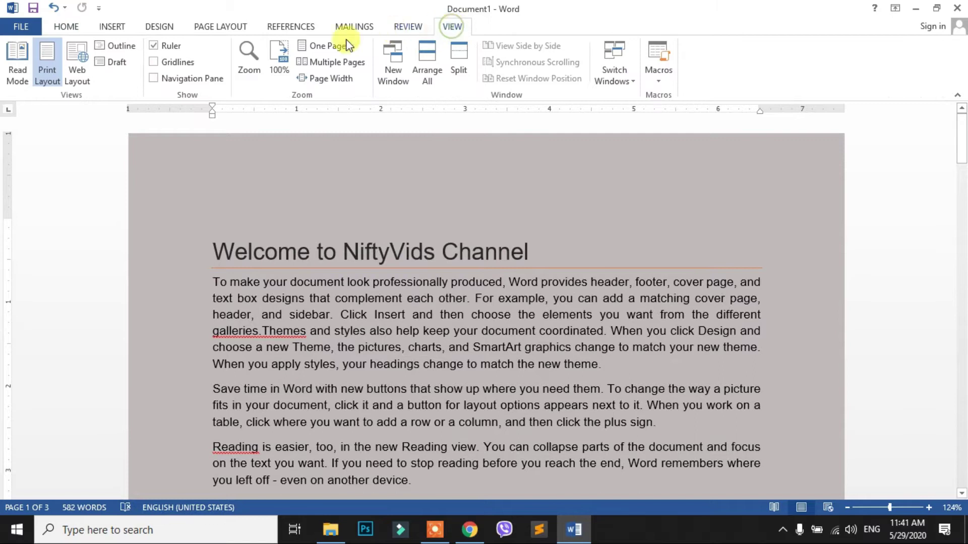
left_click(117, 62)
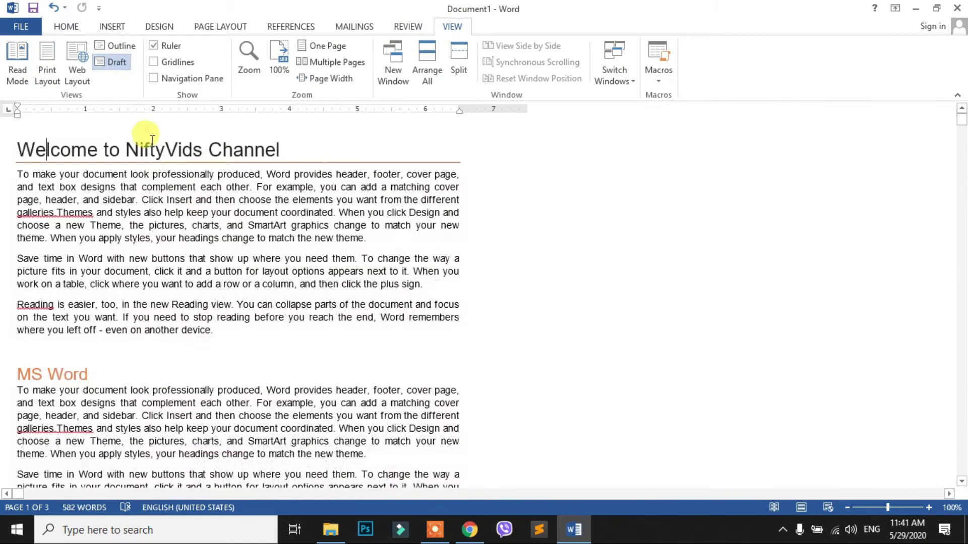
scroll(173, 216, "down", 8)
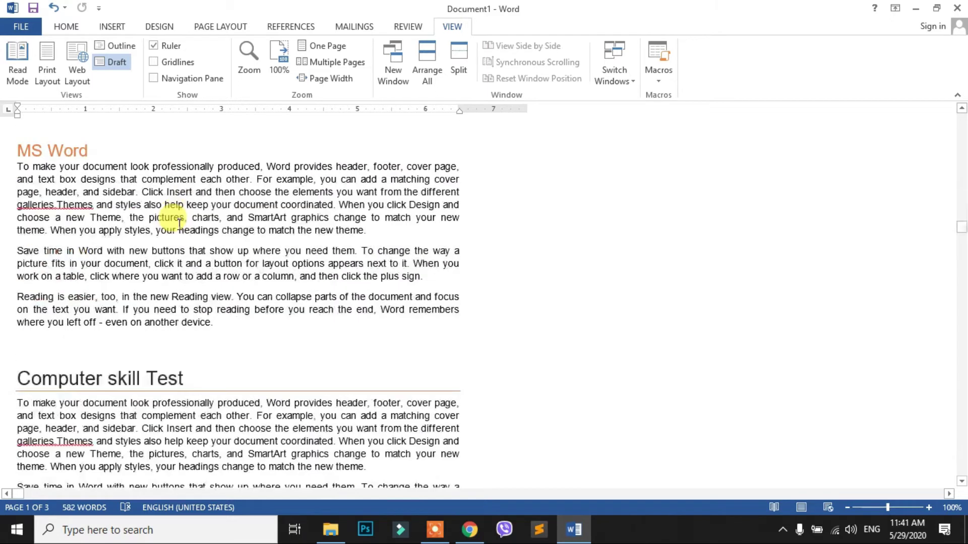
scroll(144, 268, "down", 1)
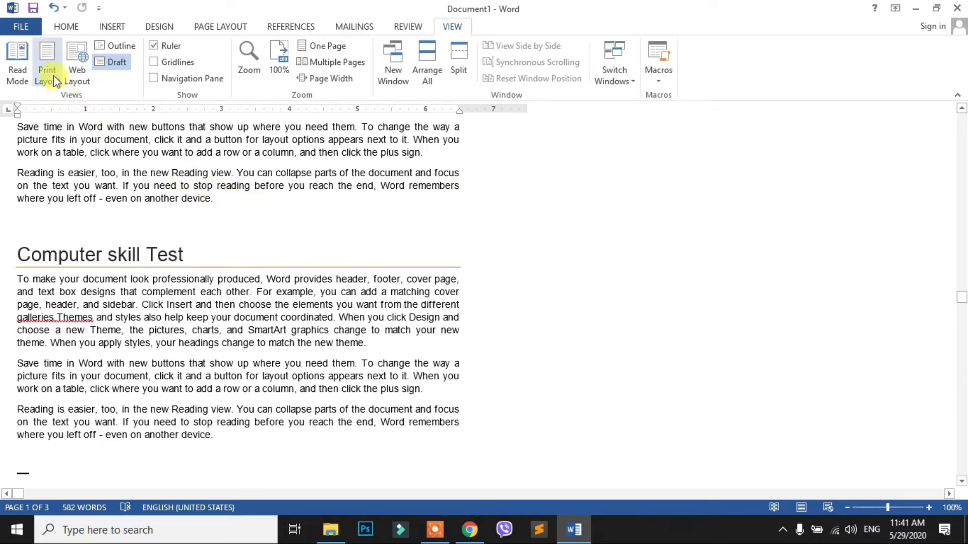
Switch from Draft back to Print Layout, briefly trying Read Mode from the status bar.
left_click(49, 60)
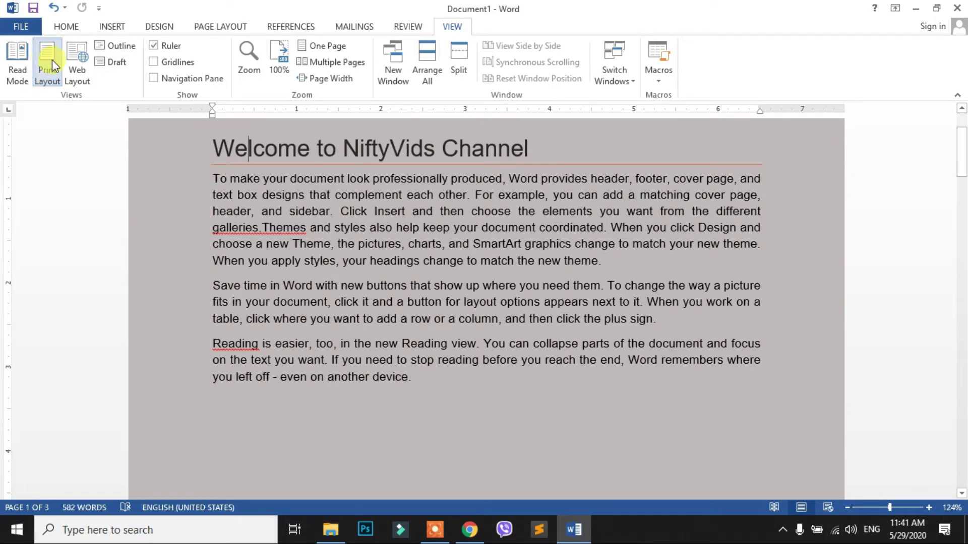
left_click(774, 508)
left_click(802, 508)
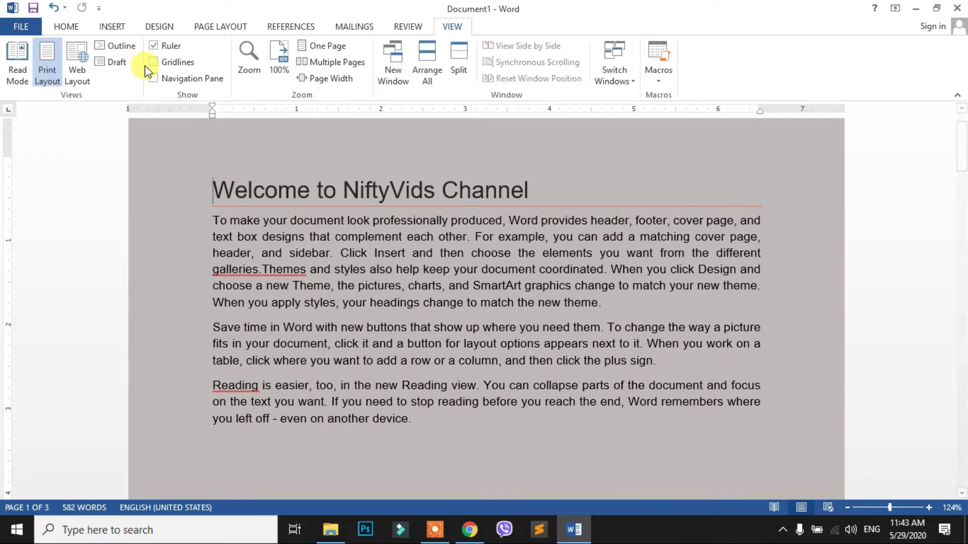
Hide the ruler and then show it again on the Welcome page.
left_click(154, 47)
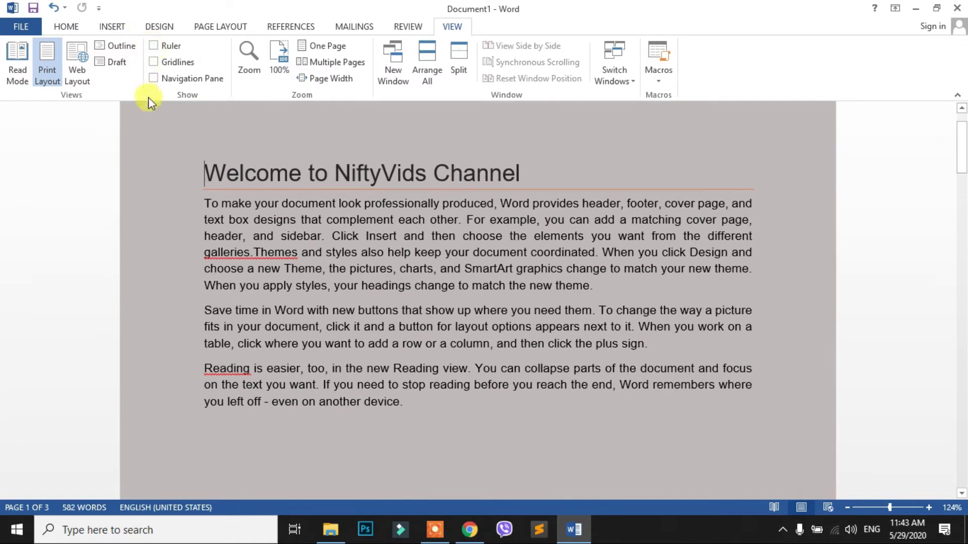
scroll(474, 241, "up", 2)
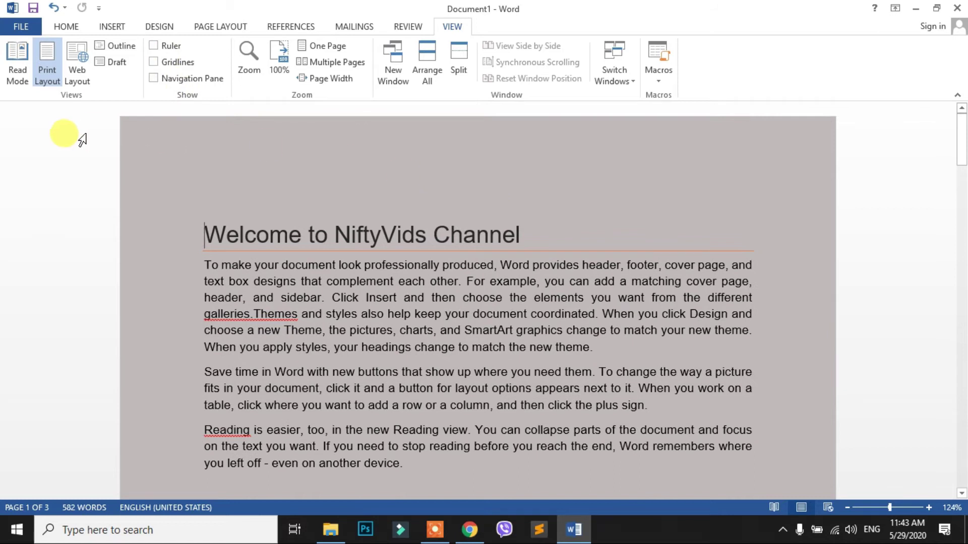
left_click(153, 46)
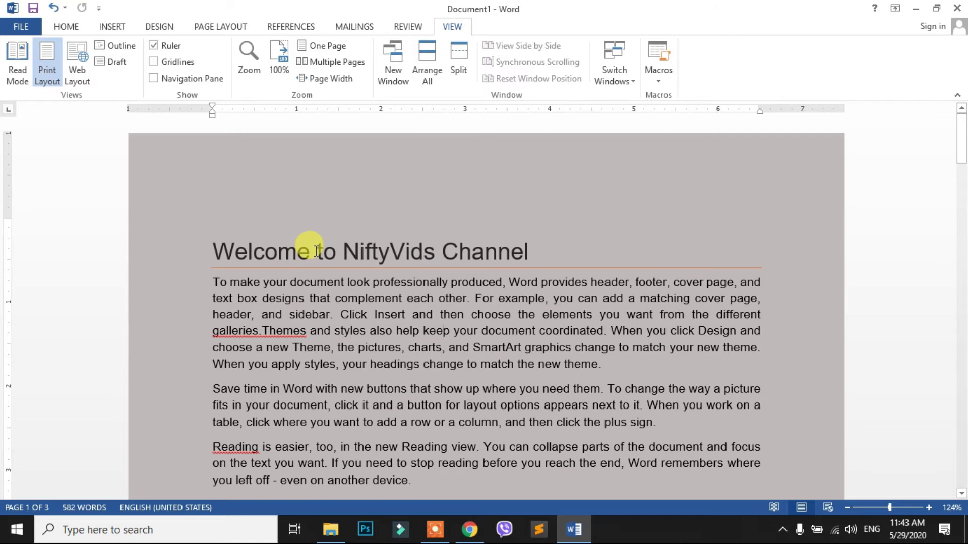
scroll(316, 251, "down", 2)
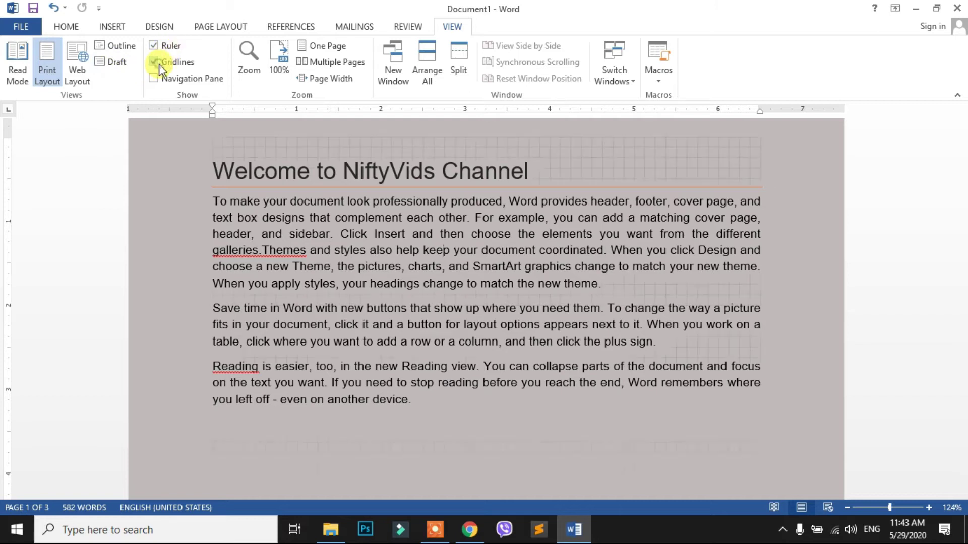
Turn the Gridlines option off on the Welcome page in Print Layout.
scroll(649, 406, "down", 5)
scroll(537, 281, "up", 5)
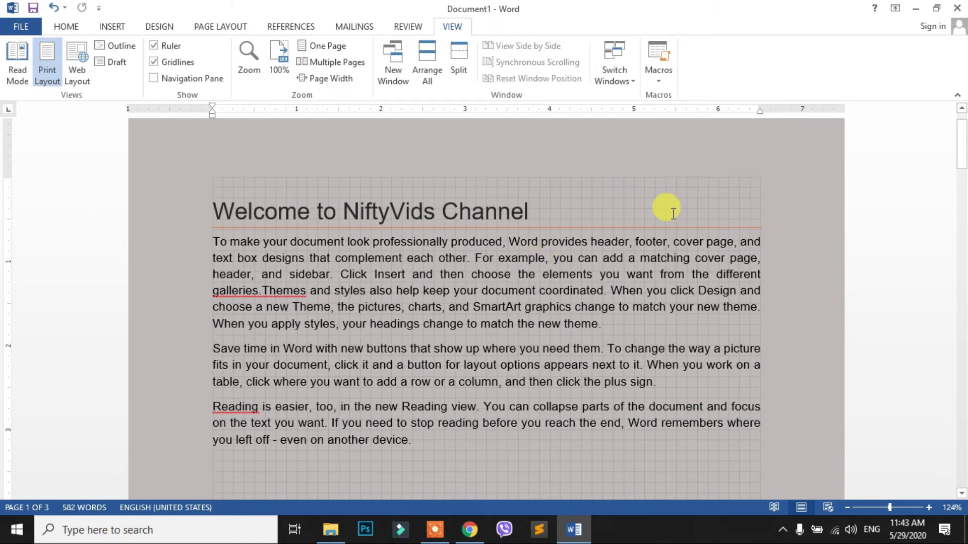
left_click(155, 62)
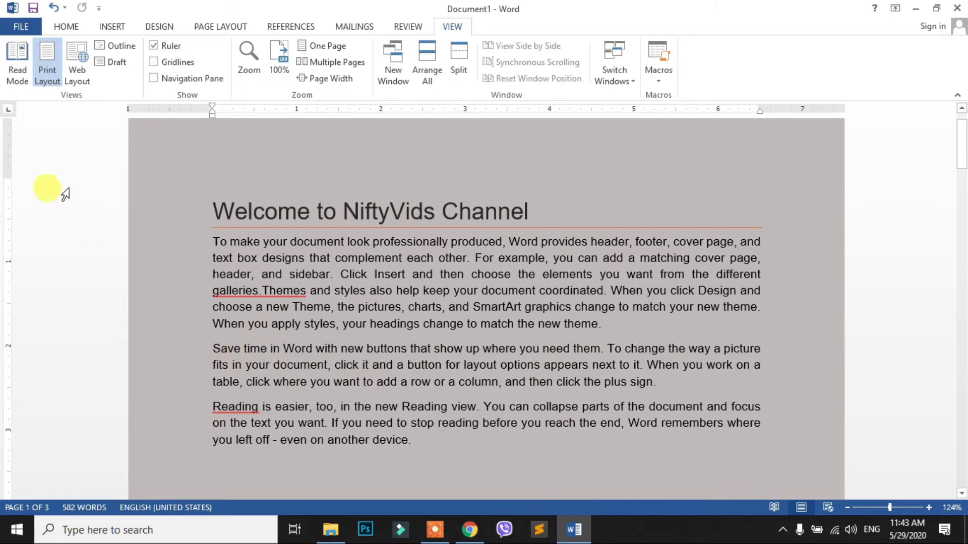
left_click(153, 79)
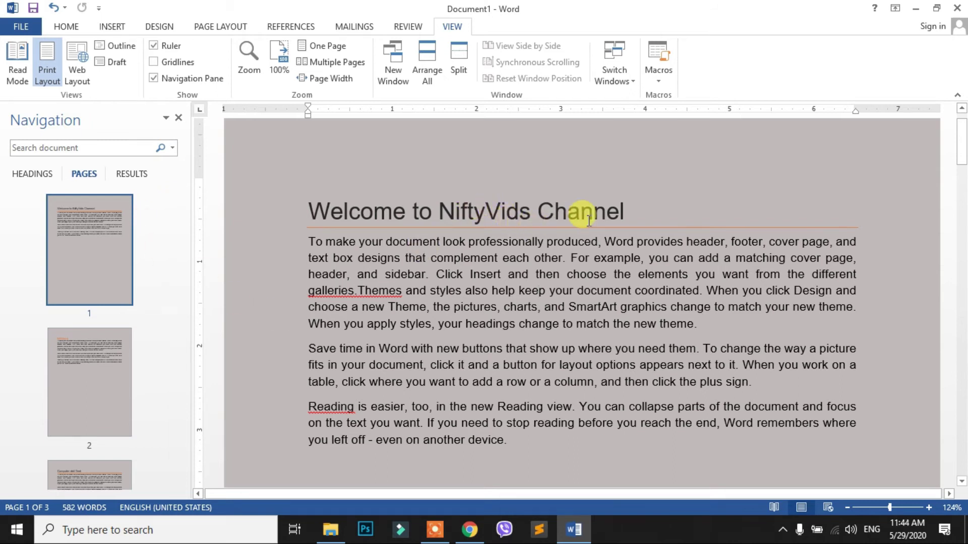
left_click(91, 345)
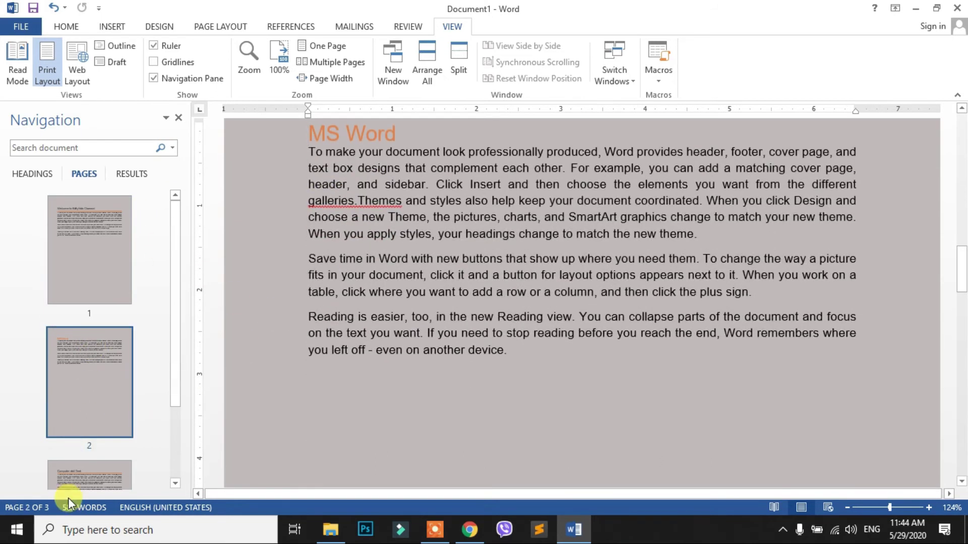
left_click(84, 473)
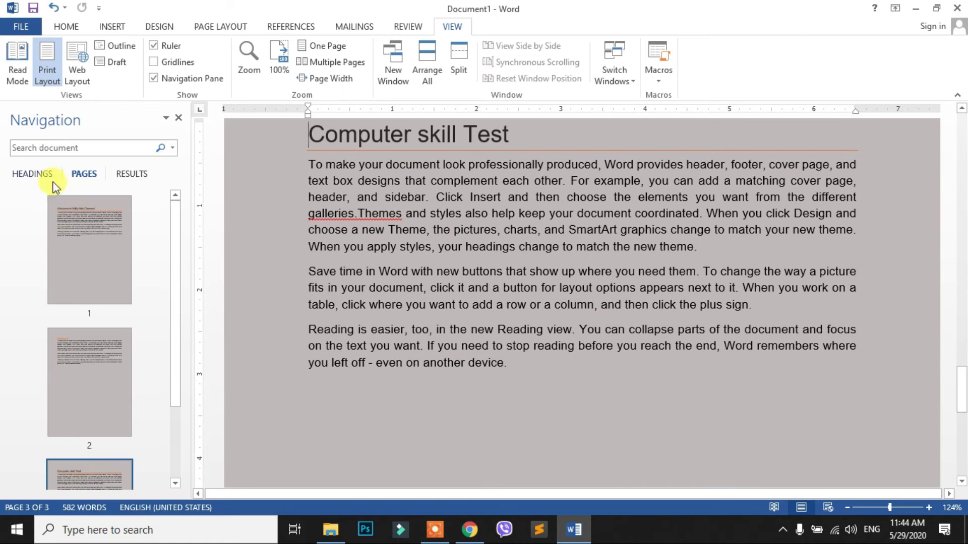
left_click(27, 176)
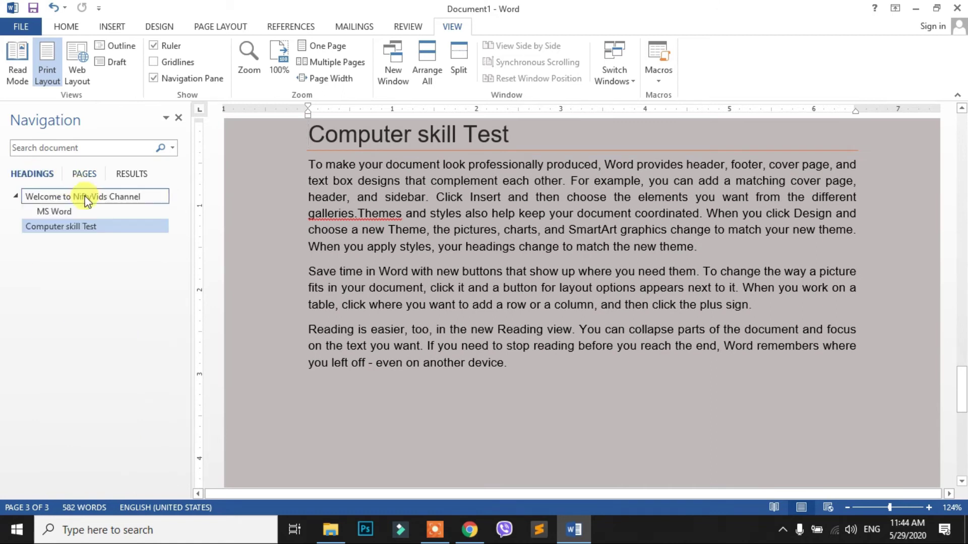
left_click(64, 210)
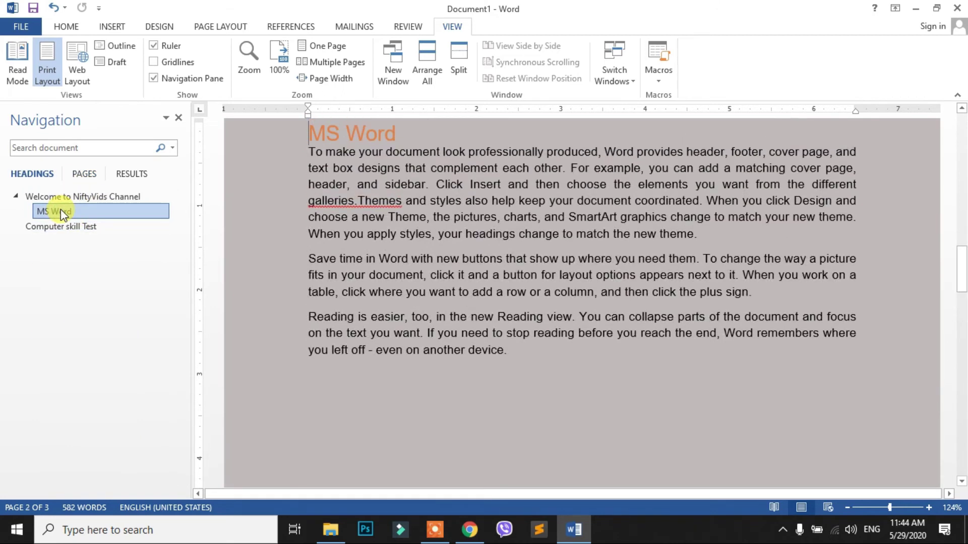
left_click(65, 197)
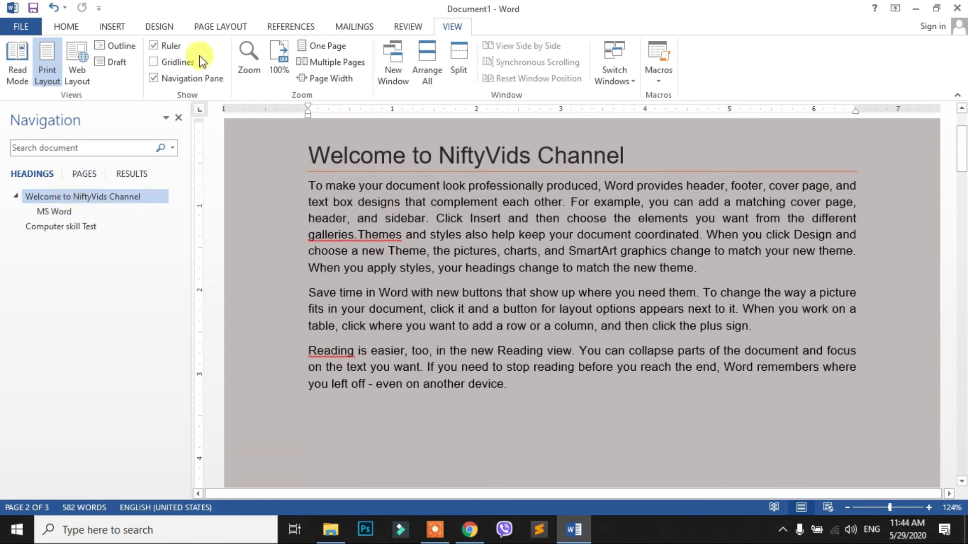
left_click(153, 79)
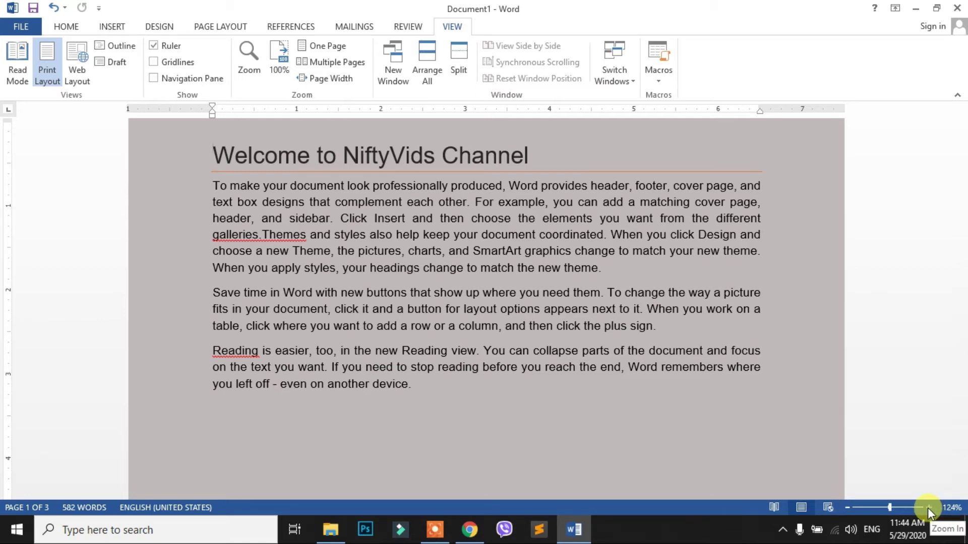
Zoom in to 140%, then drag the zoom slider to 60% and back up to 116%.
left_click(891, 509)
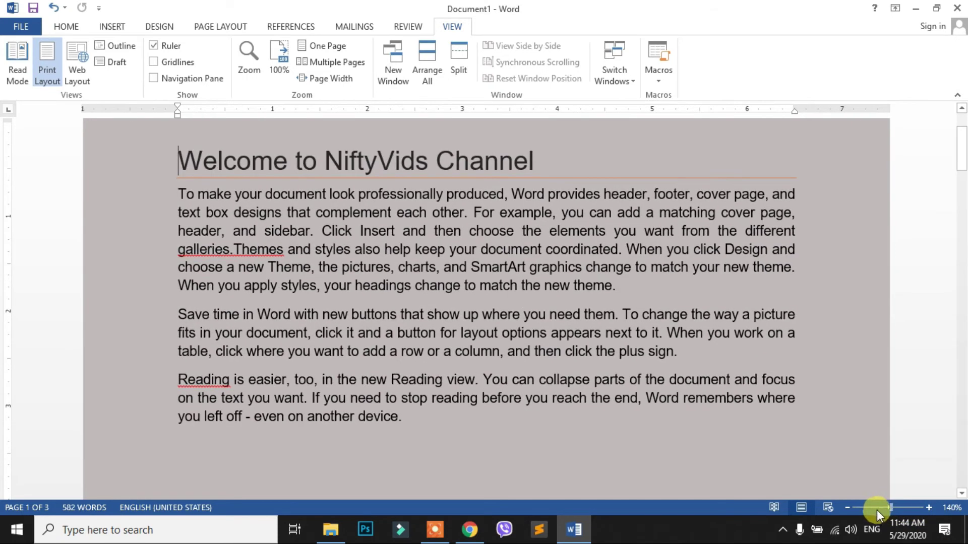
left_click_drag(888, 509, 873, 508)
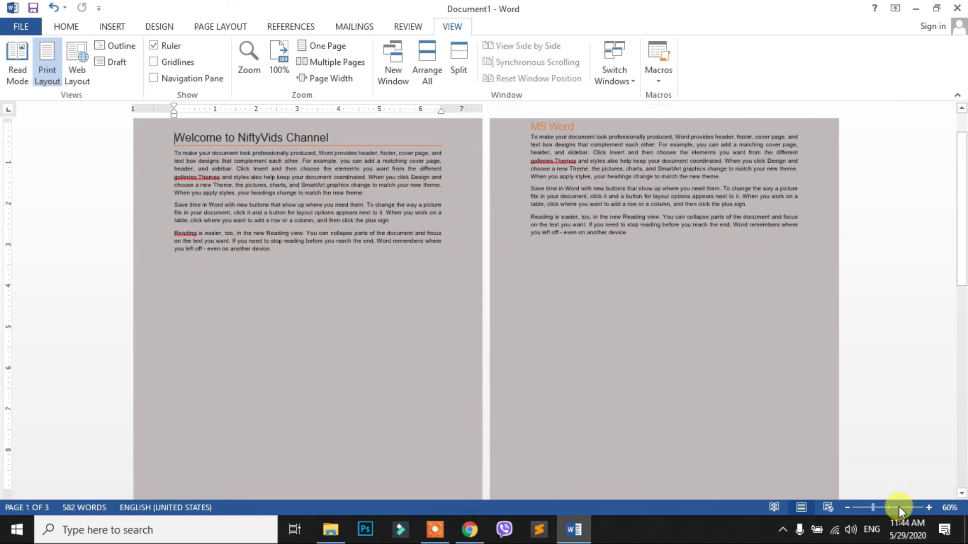
left_click_drag(876, 510, 898, 498)
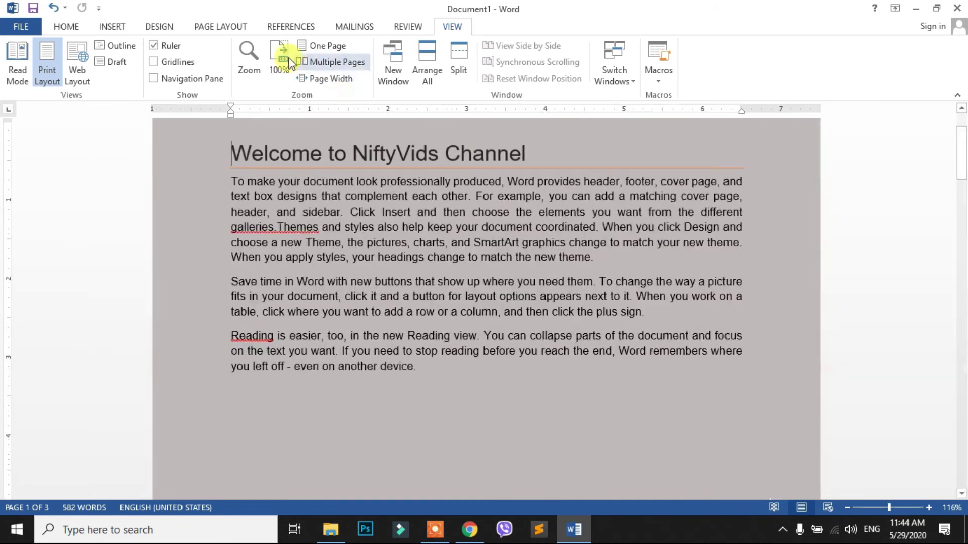
left_click(247, 59)
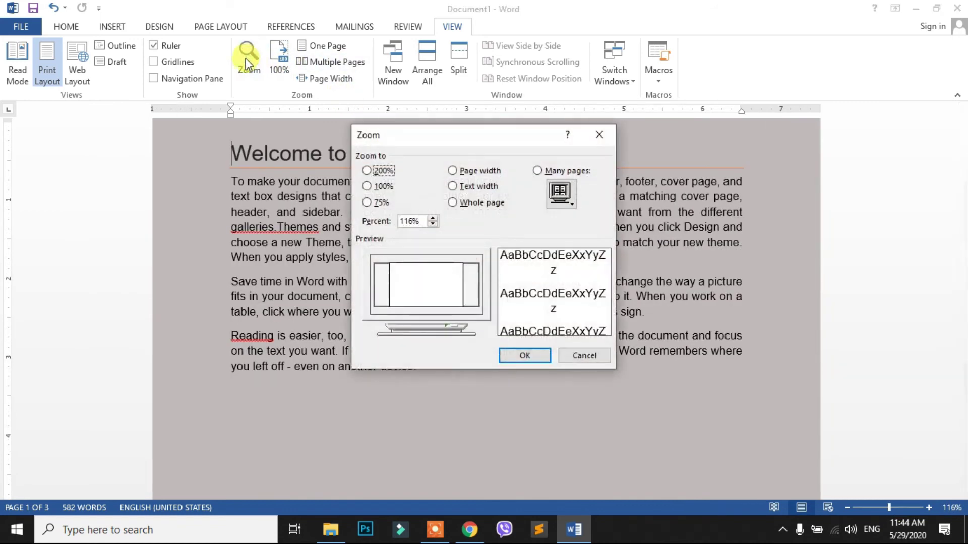
left_click_drag(461, 140, 598, 139)
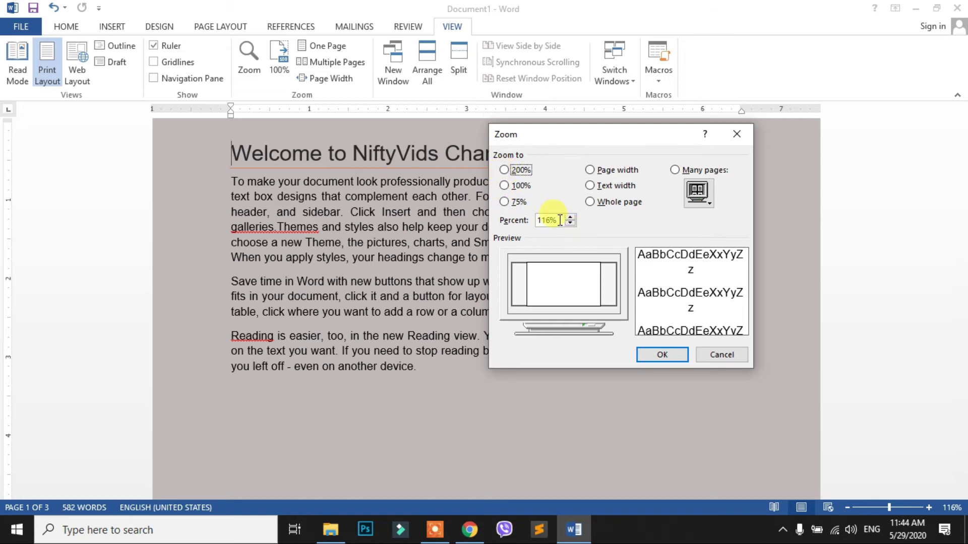
key("Return")
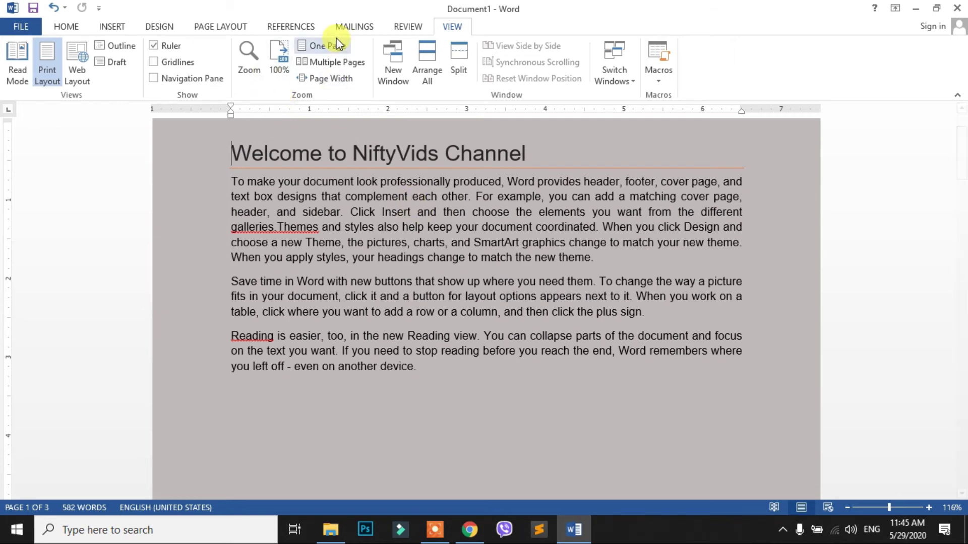
Zoom in to 146%, then reset the zoom to 100% from the View tab.
scroll(426, 276, "up", 3, "ctrl")
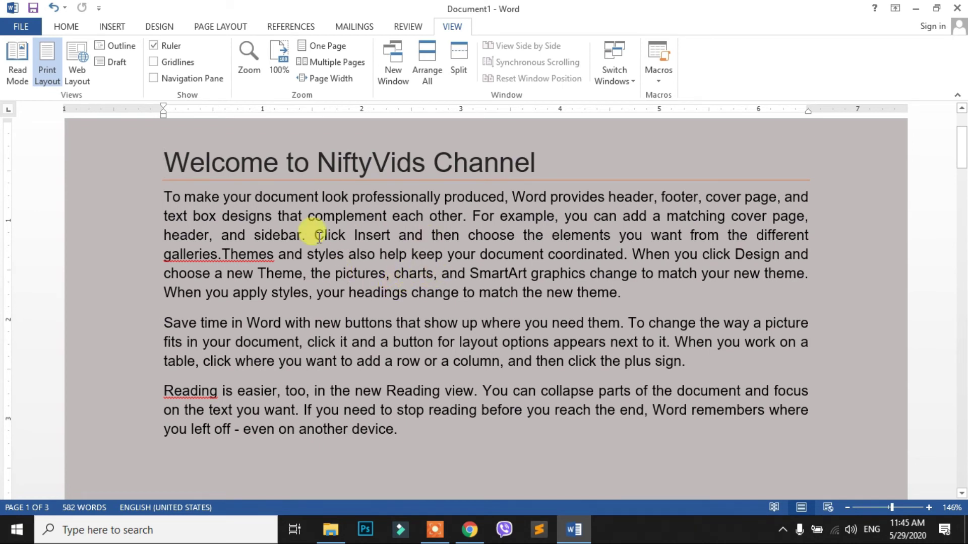
left_click(279, 56)
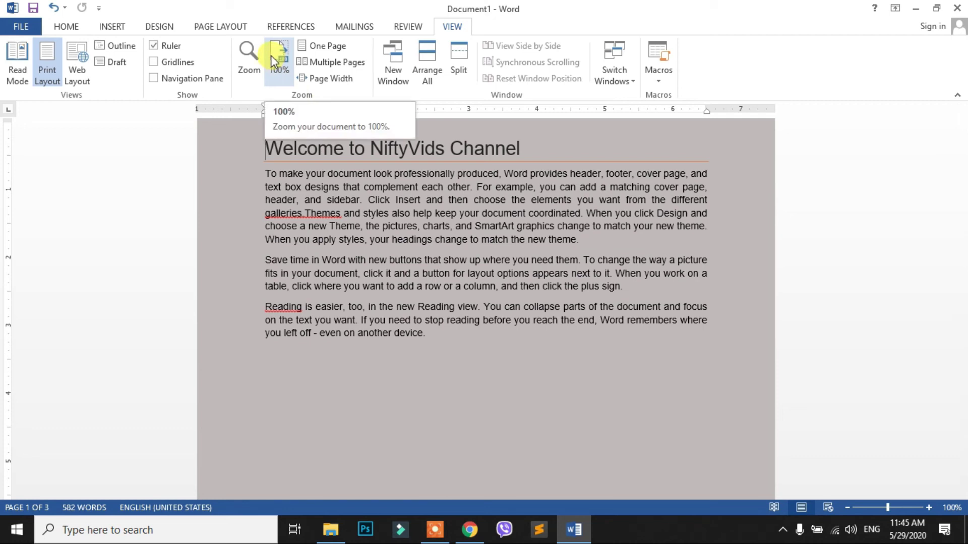
left_click(337, 45)
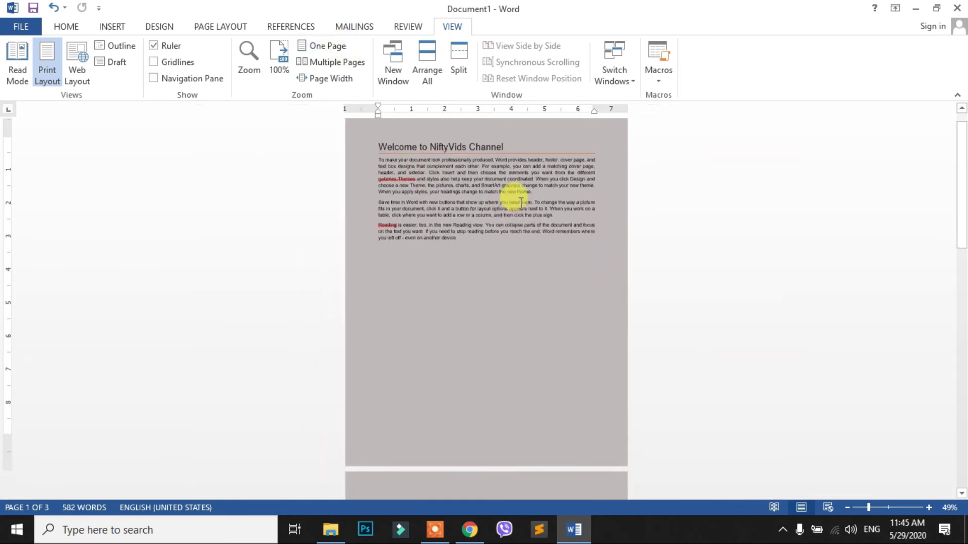
left_click(342, 65)
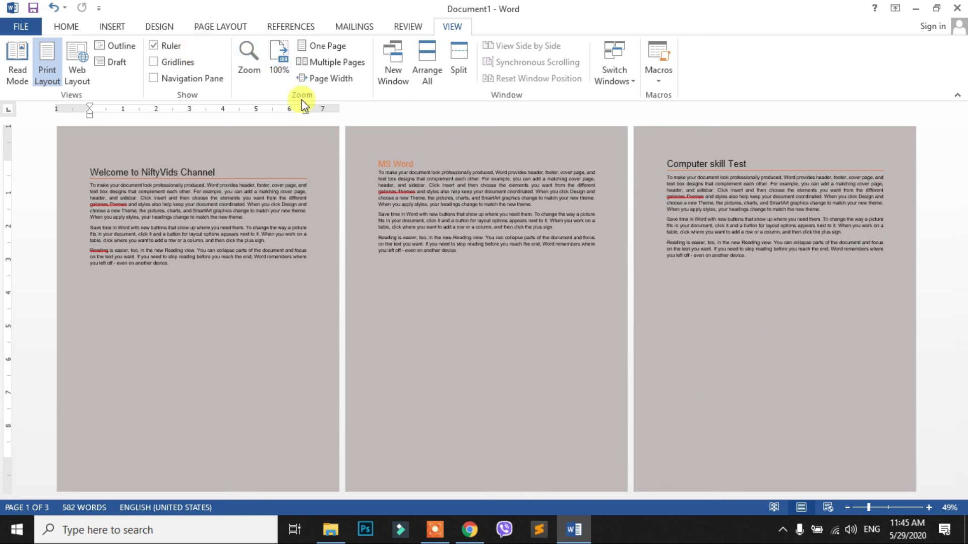
left_click(325, 77)
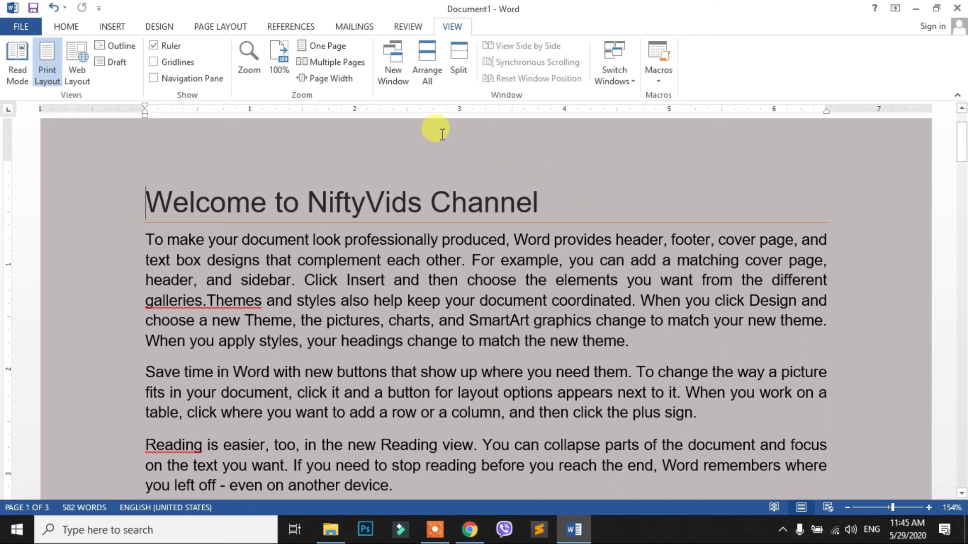
left_click(278, 53)
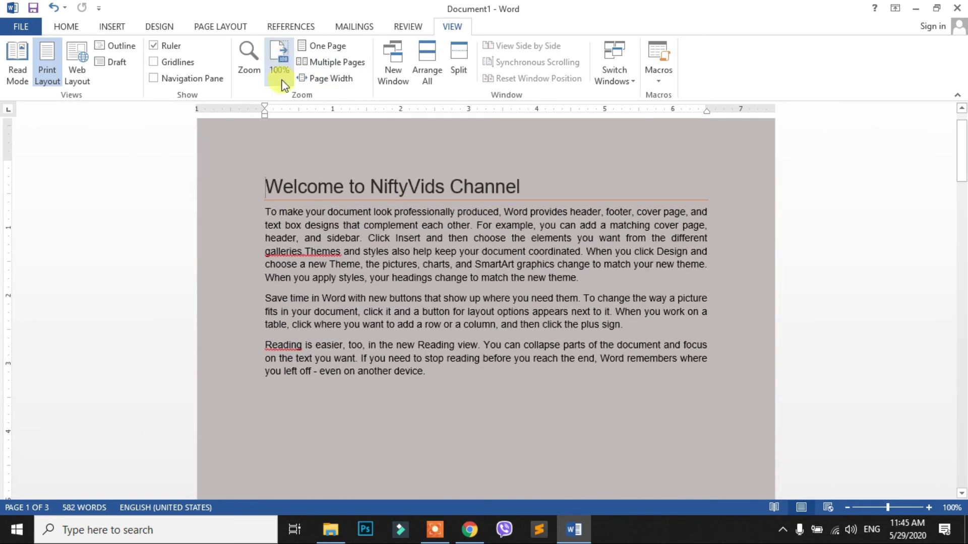